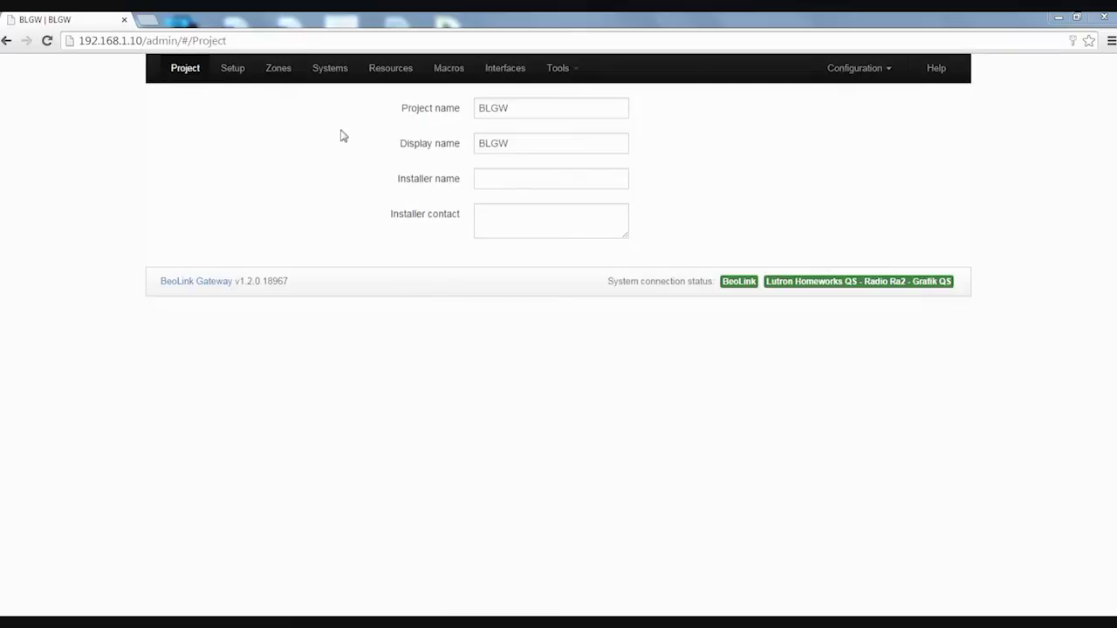
Step: Enter 'BLGW Training' as project name and display name, correcting the 'Traning' typo
{"action": "left_click", "coordinate": [535, 109]}
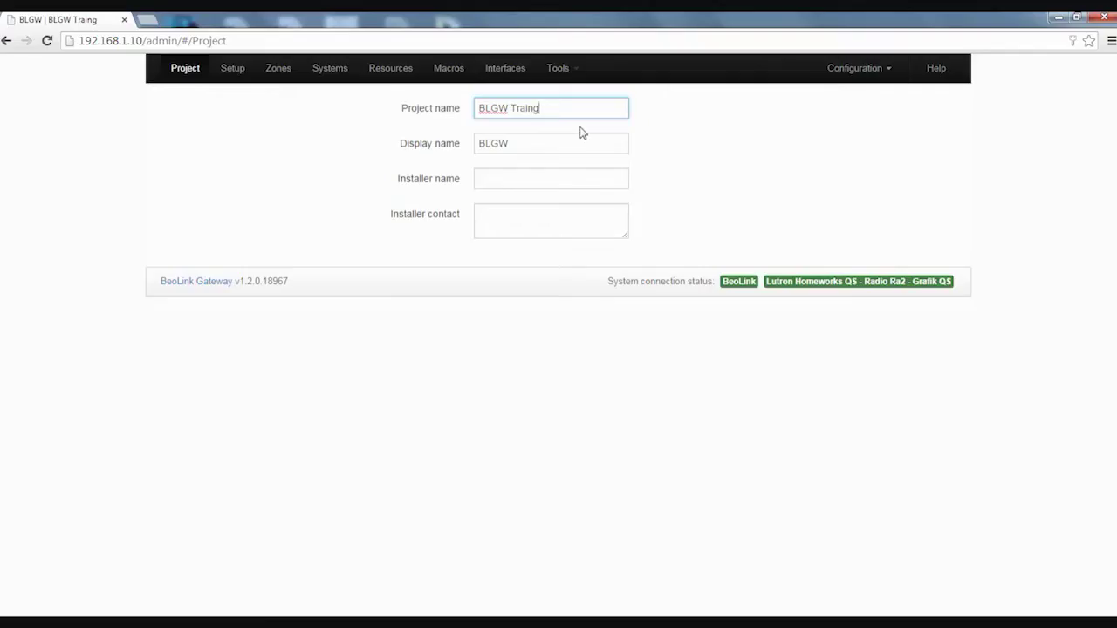
{"action": "type", "text": "ng"}
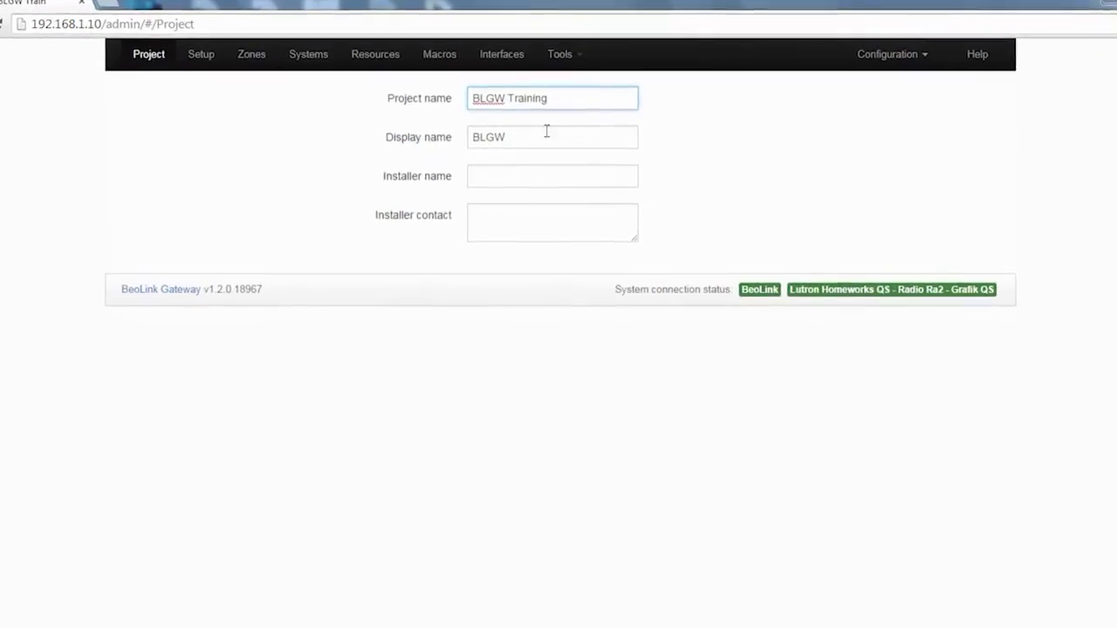
{"action": "left_click", "coordinate": [543, 147]}
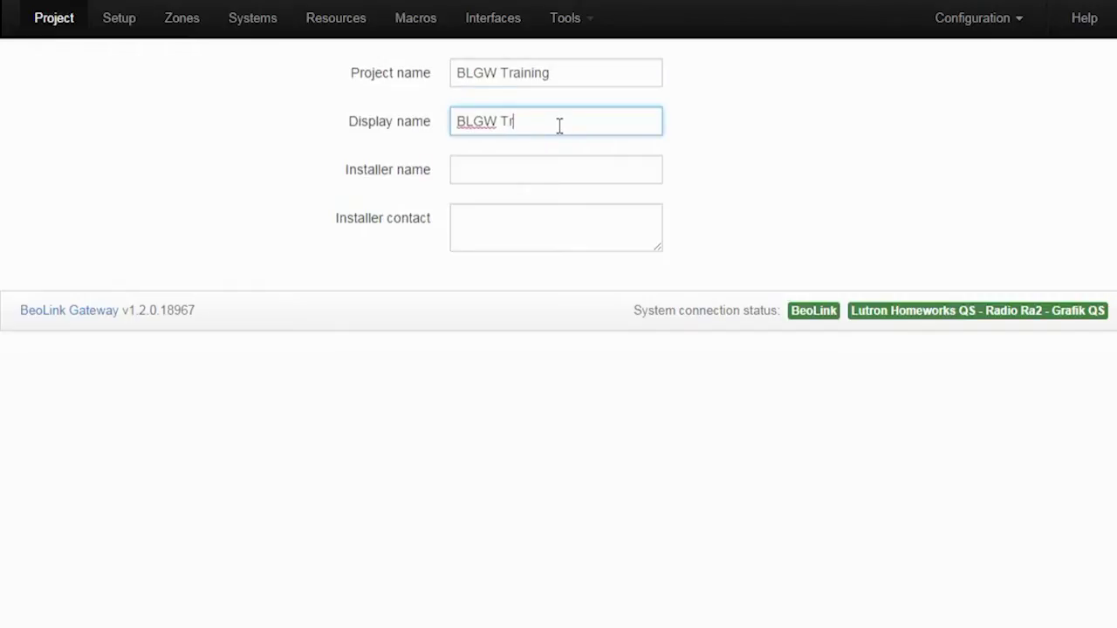
{"action": "type", "text": "Traning"}
{"action": "left_click", "coordinate": [520, 123]}
{"action": "type", "text": "i"}
Step: Move through the installer name and contact detail fields, leaving them blank
{"action": "left_click", "coordinate": [515, 175]}
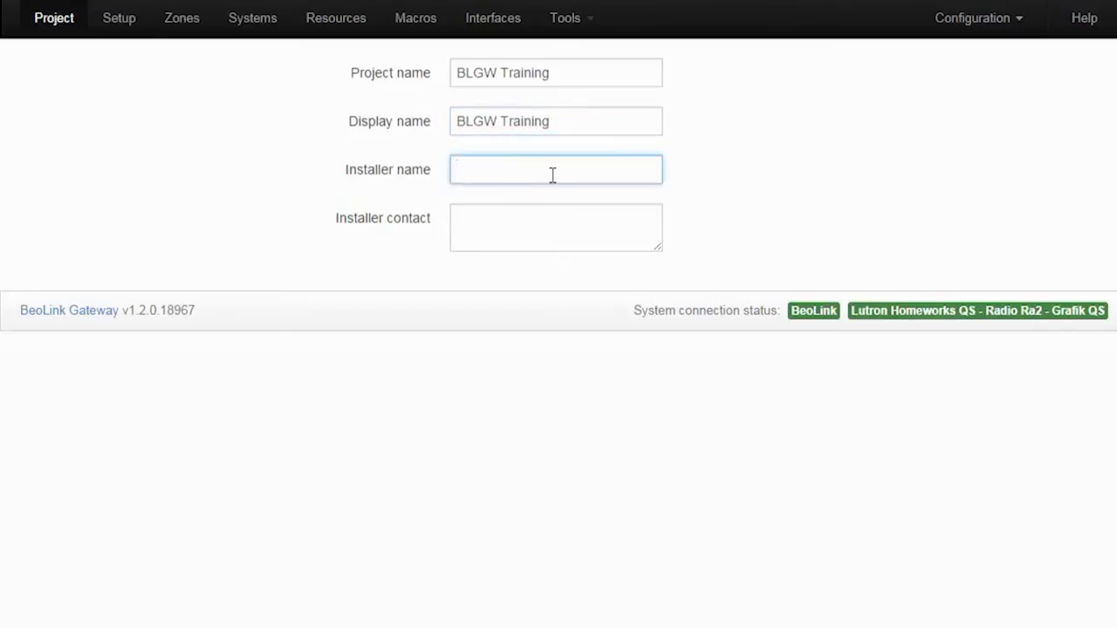
{"action": "left_click", "coordinate": [521, 225]}
{"action": "left_click", "coordinate": [497, 168]}
{"action": "left_click", "coordinate": [491, 226]}
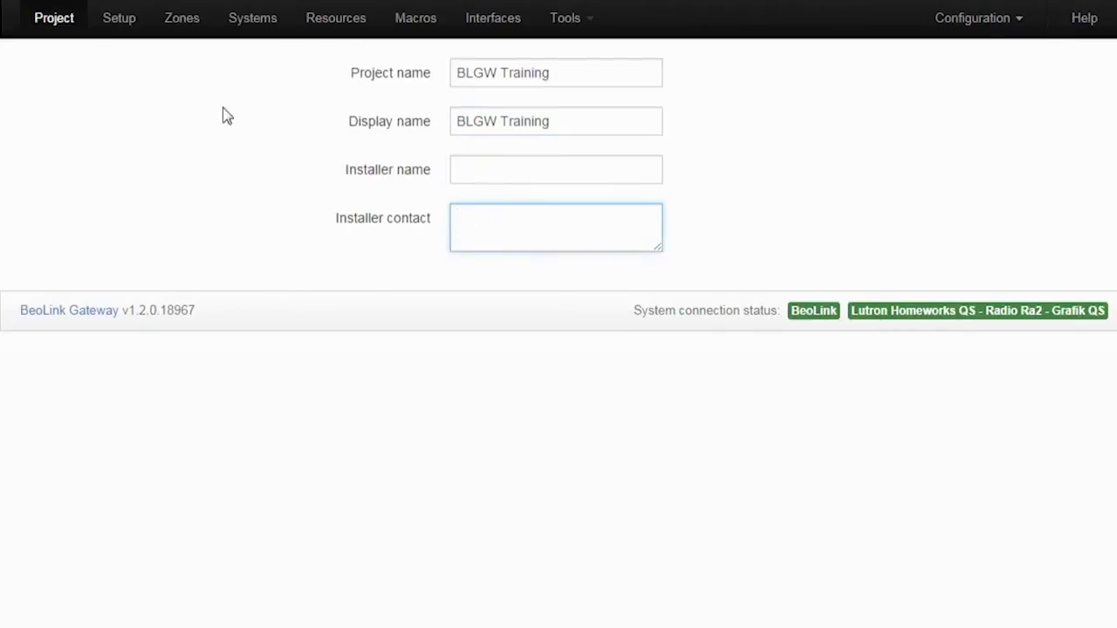
Step: Show Date & Time settings with Synchronize from internet left on, then select the Latitude field
{"action": "left_click", "coordinate": [122, 33]}
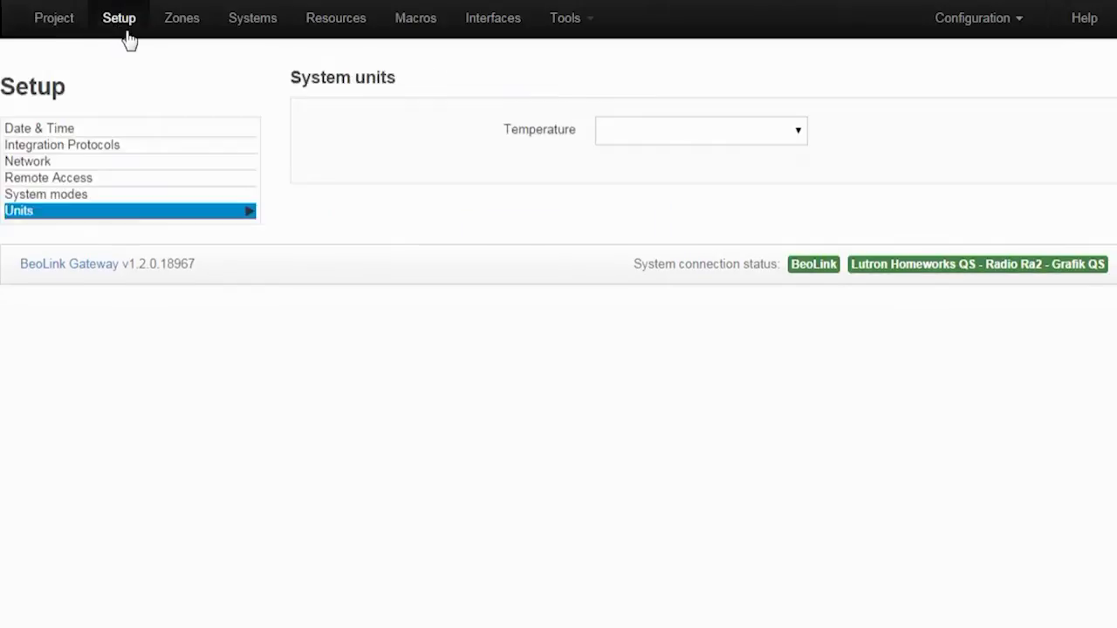
{"action": "left_click", "coordinate": [41, 132]}
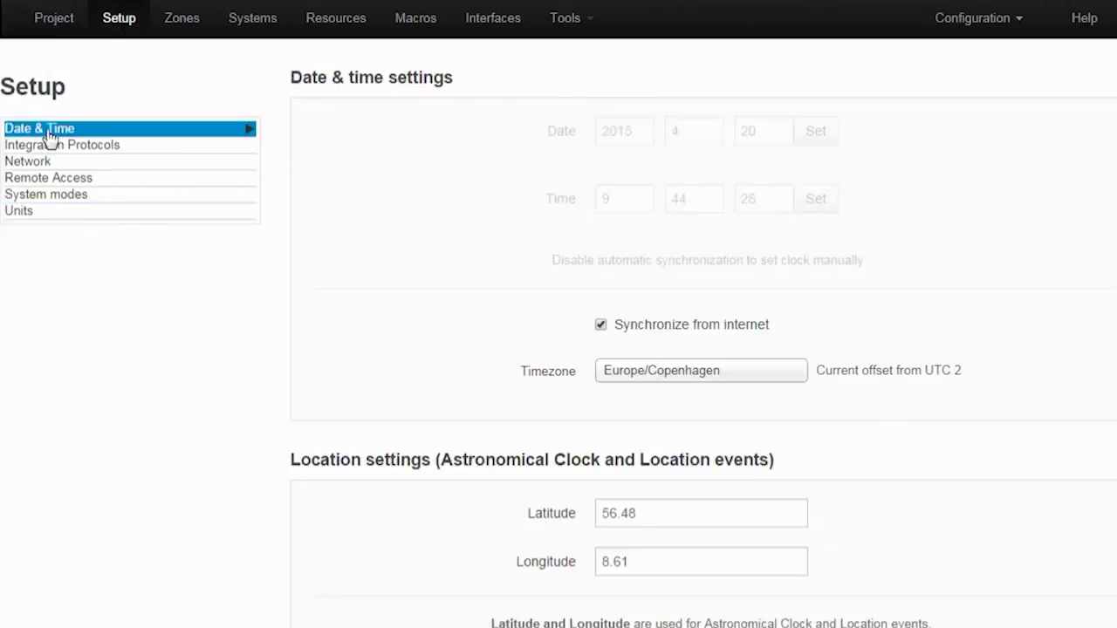
{"action": "left_click", "coordinate": [651, 331]}
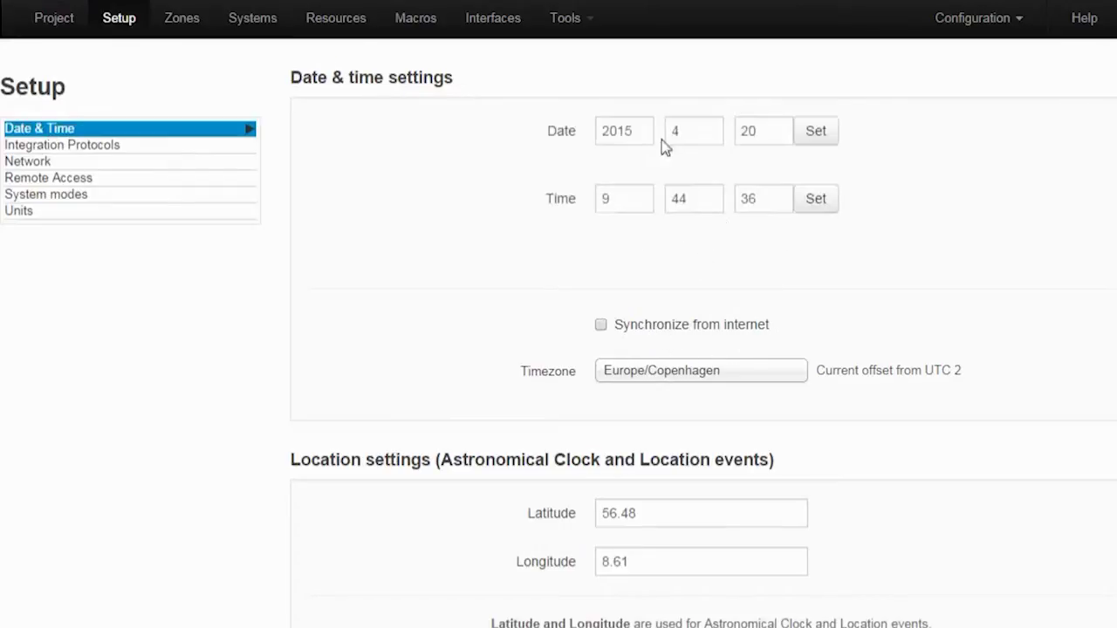
{"action": "left_click", "coordinate": [653, 332]}
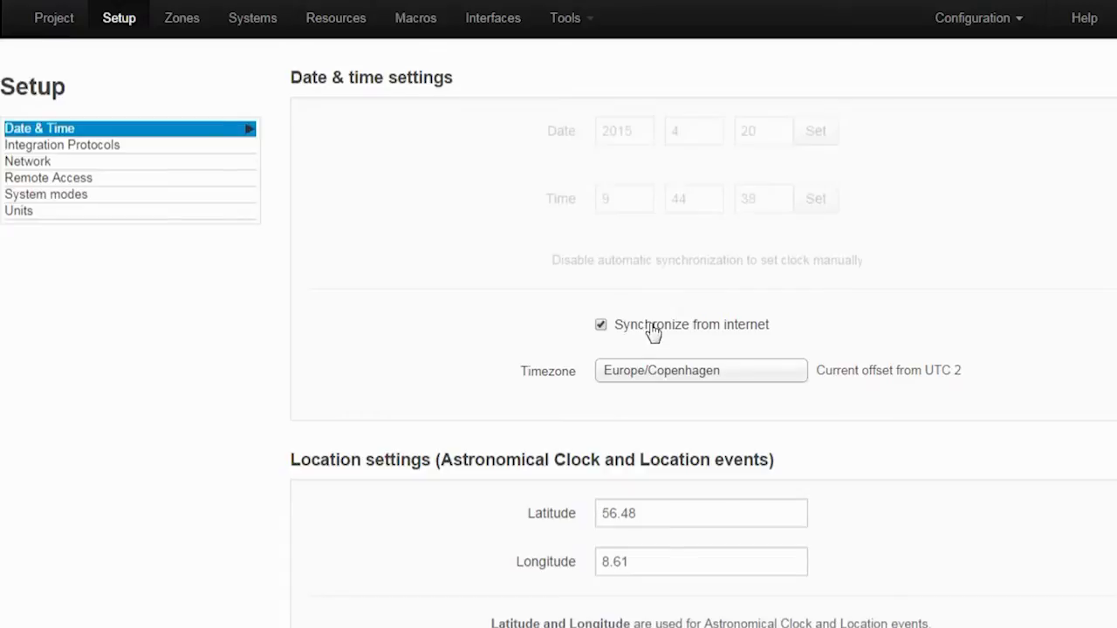
{"action": "left_click", "coordinate": [646, 513]}
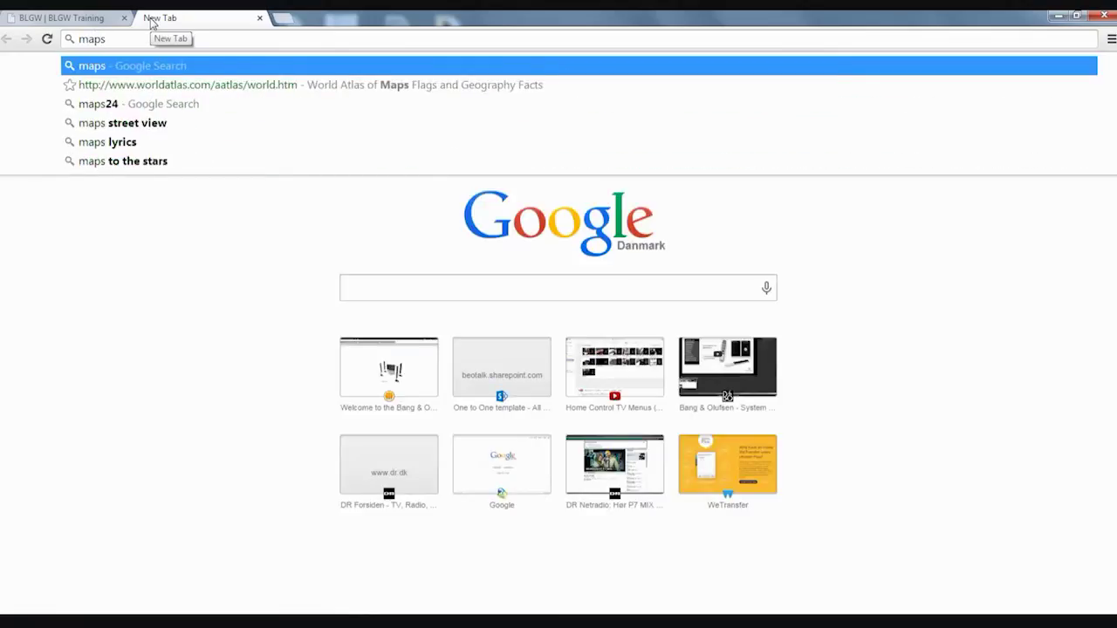
Step: Load maps.google.com and zoom and pan the map to Struer
{"action": "type", "text": ".google."}
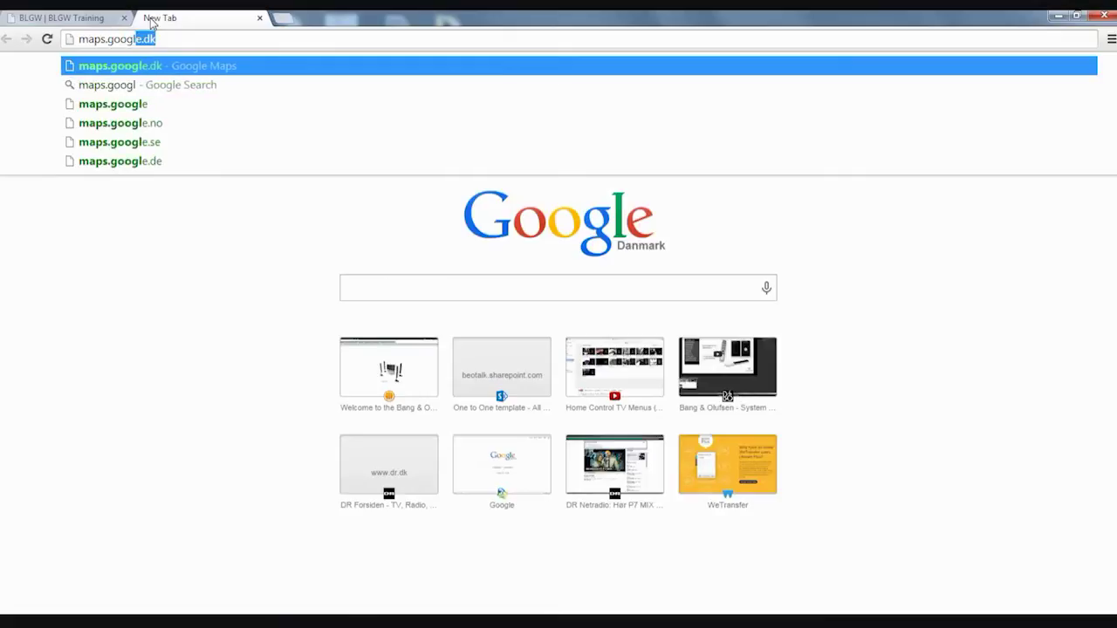
{"action": "type", "text": "com"}
{"action": "key", "text": "Return"}
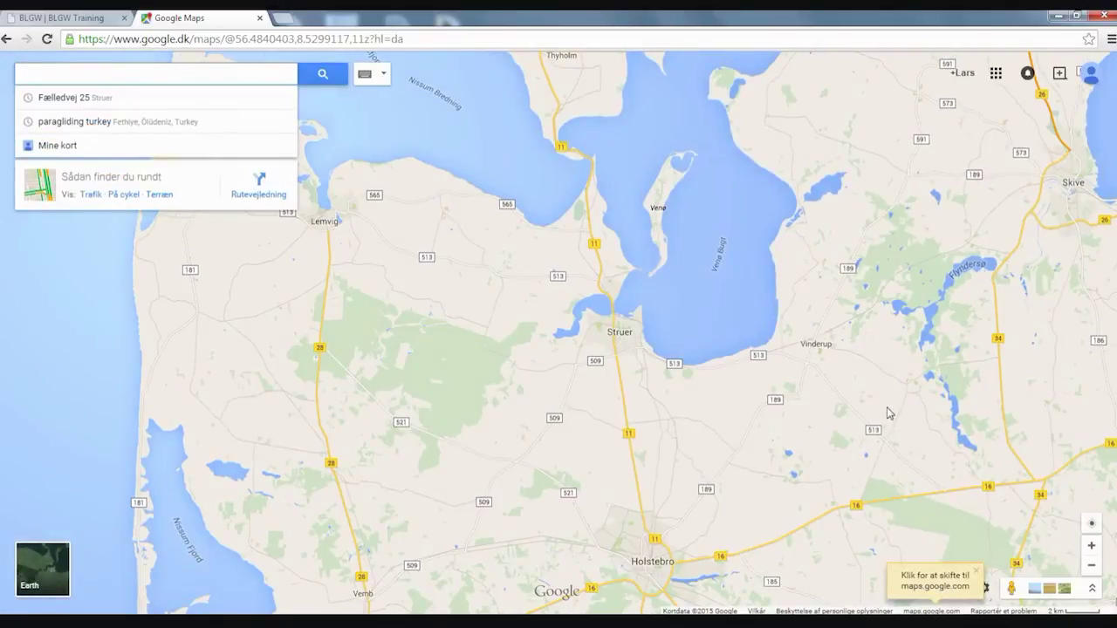
{"action": "left_click", "coordinate": [1091, 547]}
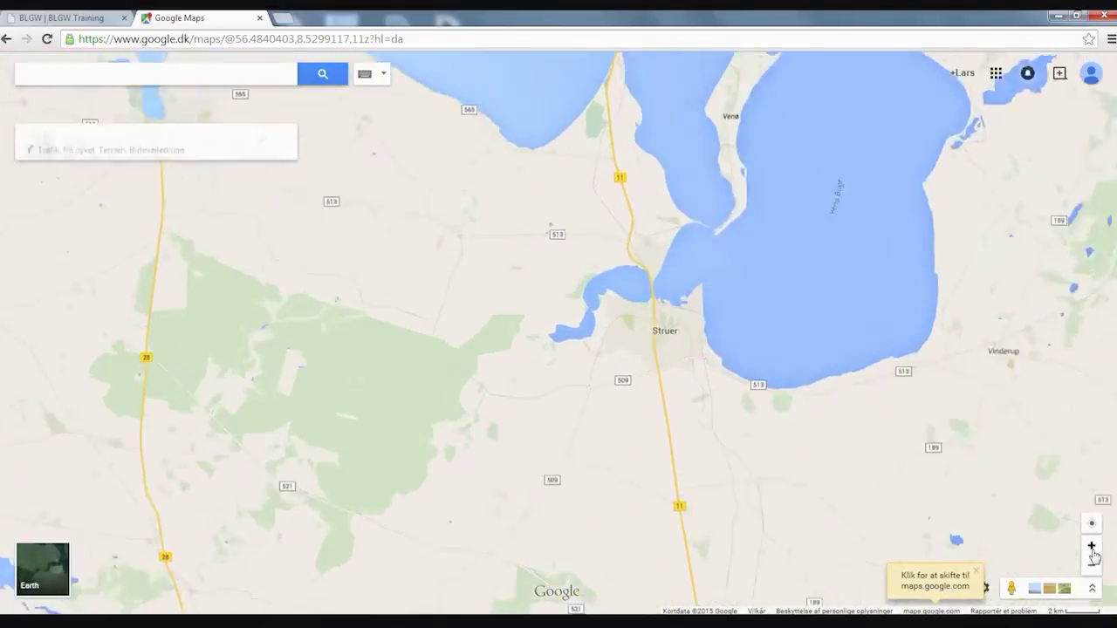
{"action": "left_click", "coordinate": [1091, 547]}
{"action": "left_click", "coordinate": [1091, 547]}
{"action": "left_click_drag", "start_coordinate": [784, 436], "coordinate": [484, 407]}
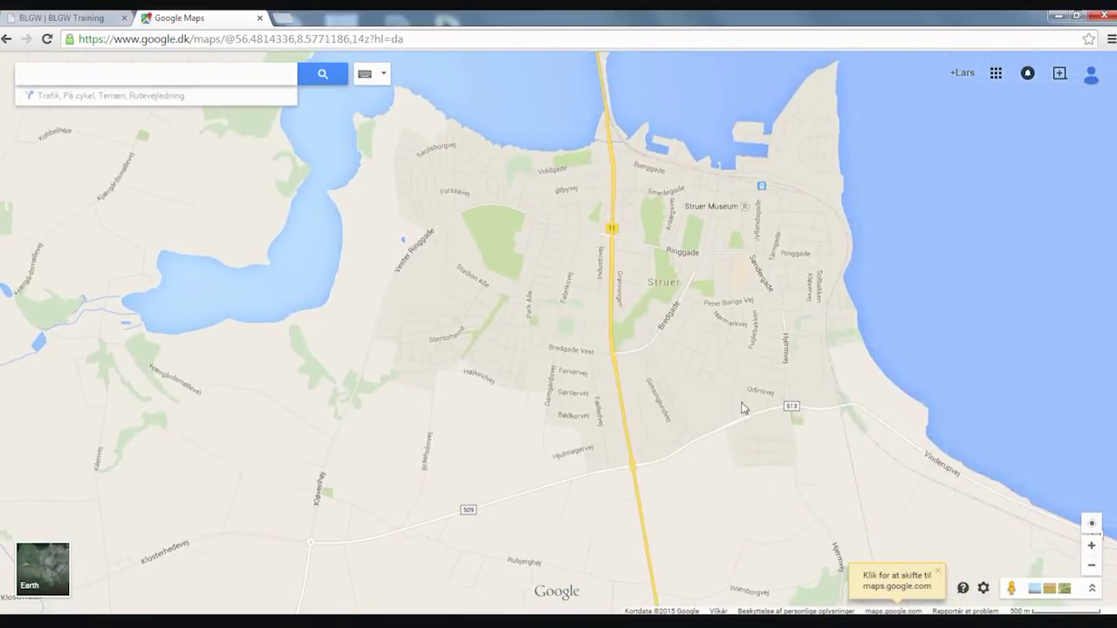
Step: Look up 'Hvad er der her?' for a Struer spot and select coordinates 56.478471, 8.605614
{"action": "right_click", "coordinate": [794, 384]}
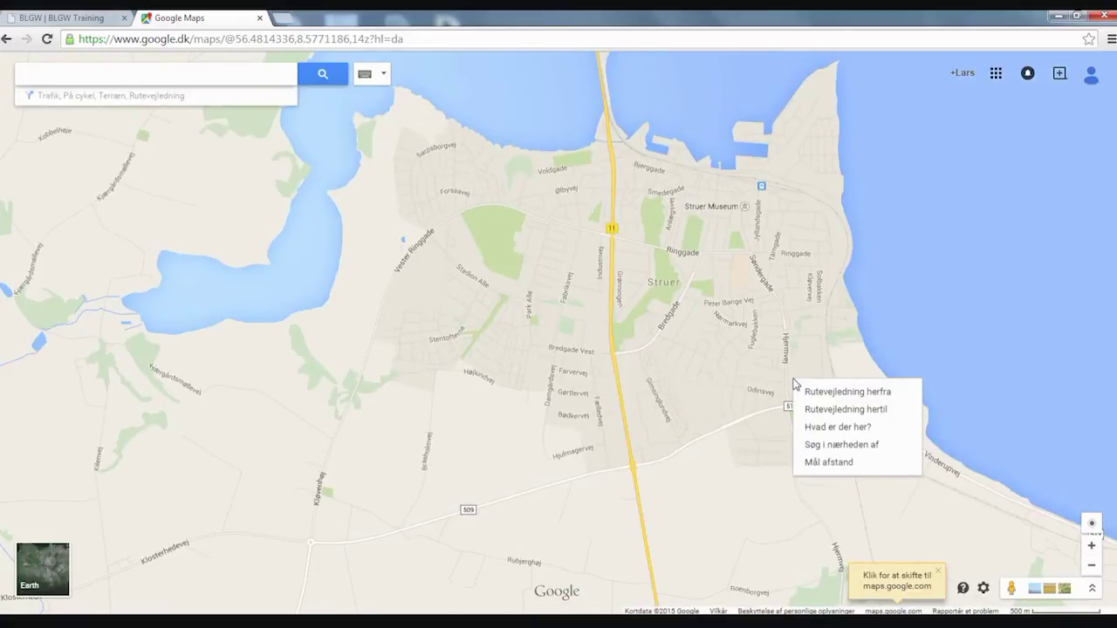
{"action": "left_click", "coordinate": [824, 431]}
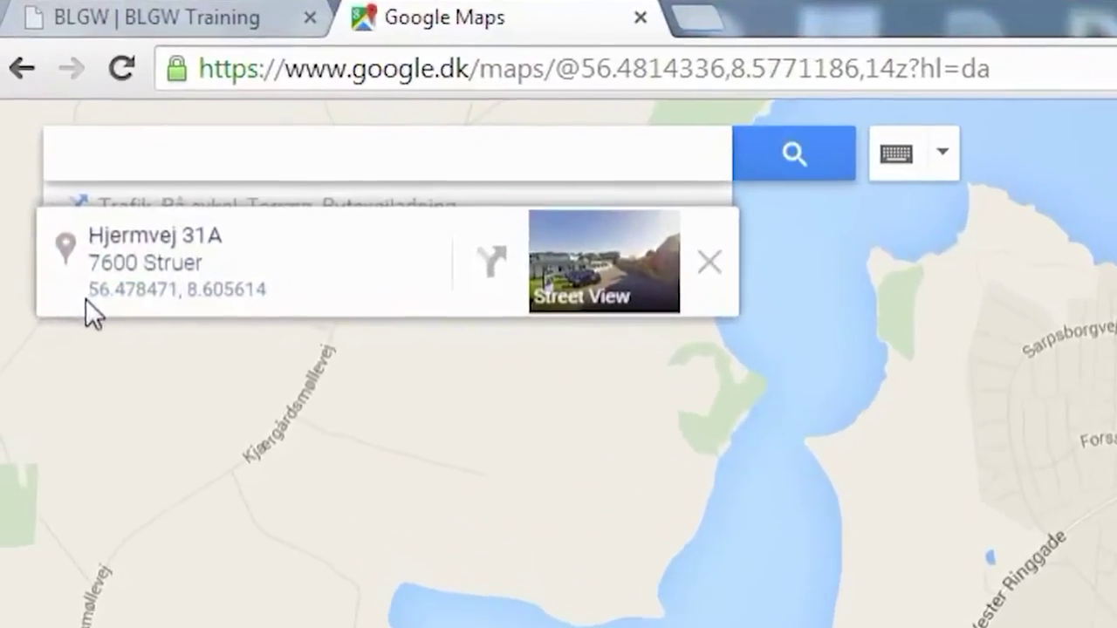
{"action": "left_click_drag", "start_coordinate": [87, 292], "coordinate": [273, 296]}
{"action": "key", "text": "ctrl+c"}
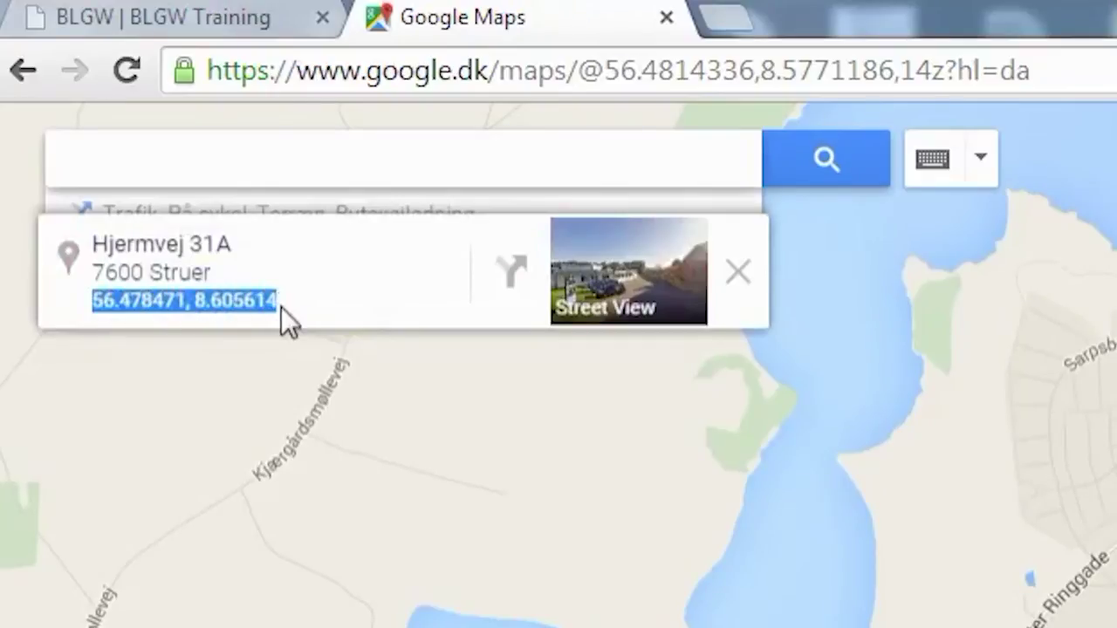
Step: Paste the coordinates into Latitude and move 8.605614 into Longitude, giving 56.48 and 8.61
{"action": "left_click", "coordinate": [186, 35]}
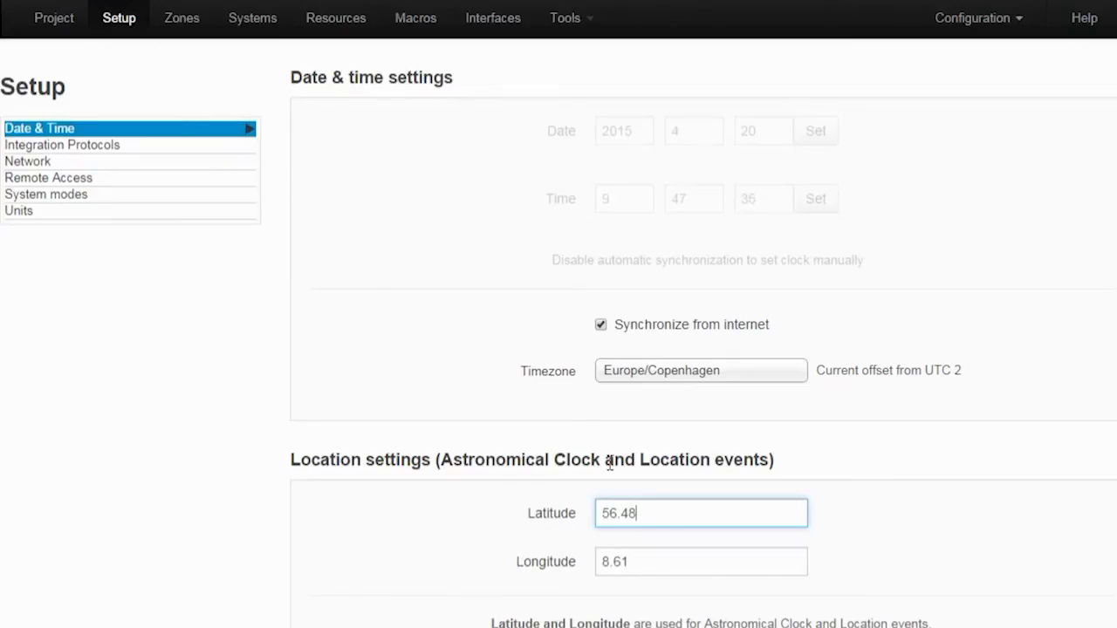
{"action": "left_click_drag", "start_coordinate": [664, 522], "coordinate": [561, 523]}
{"action": "key", "text": "ctrl+v"}
{"action": "left_click_drag", "start_coordinate": [748, 514], "coordinate": [699, 517]}
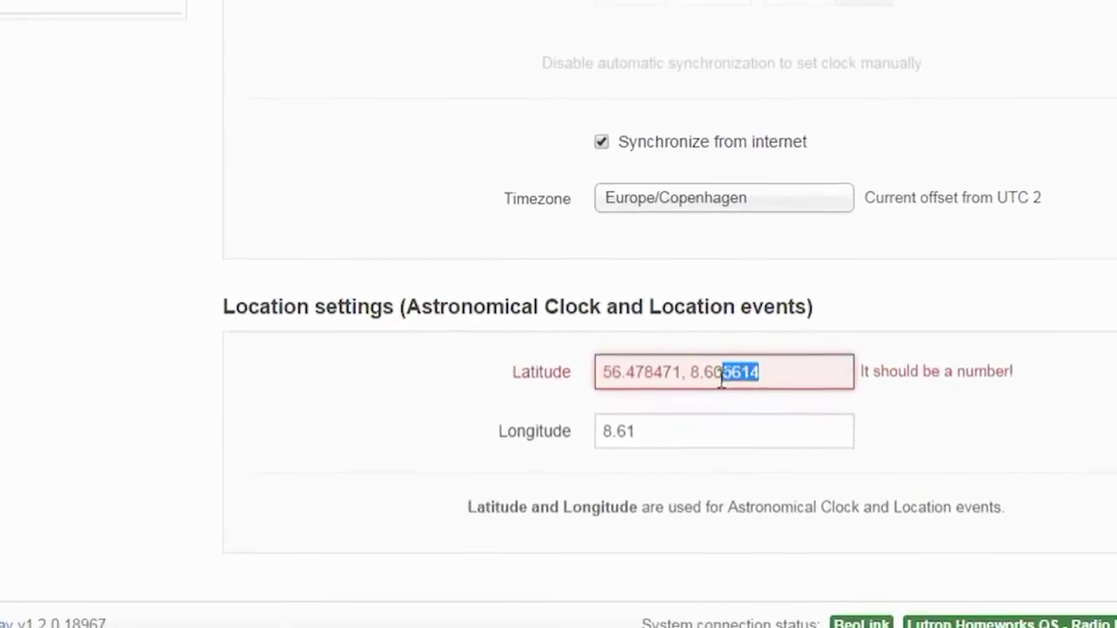
{"action": "left_click_drag", "start_coordinate": [721, 377], "coordinate": [691, 378]}
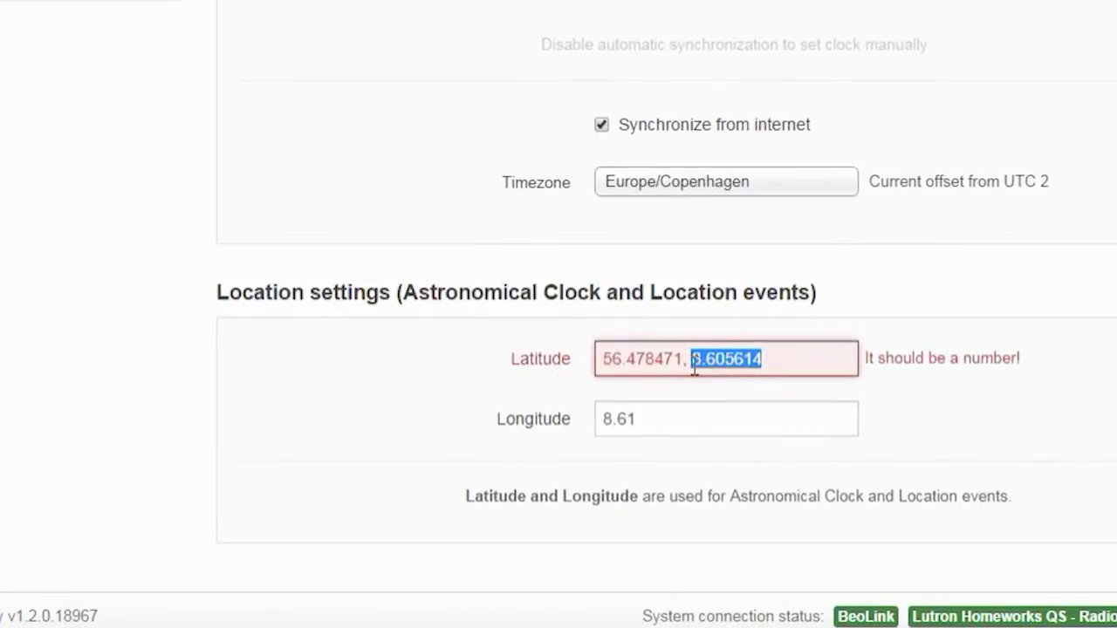
{"action": "key", "text": "ctrl+x"}
{"action": "left_click_drag", "start_coordinate": [659, 419], "coordinate": [528, 429]}
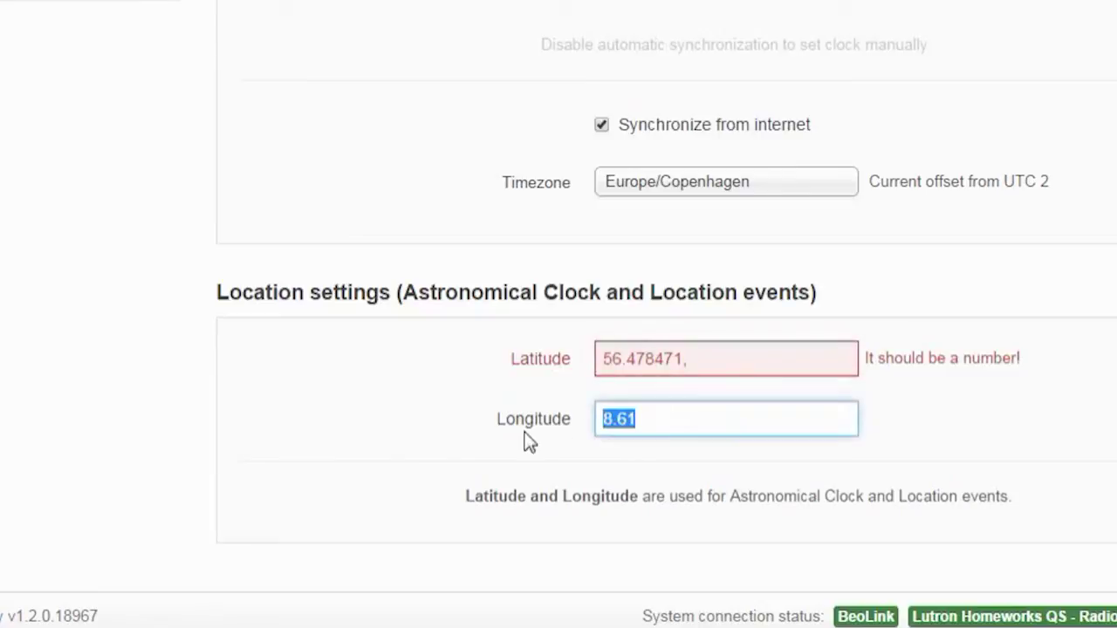
{"action": "key", "text": "ctrl+v"}
{"action": "key", "text": "BackSpace"}
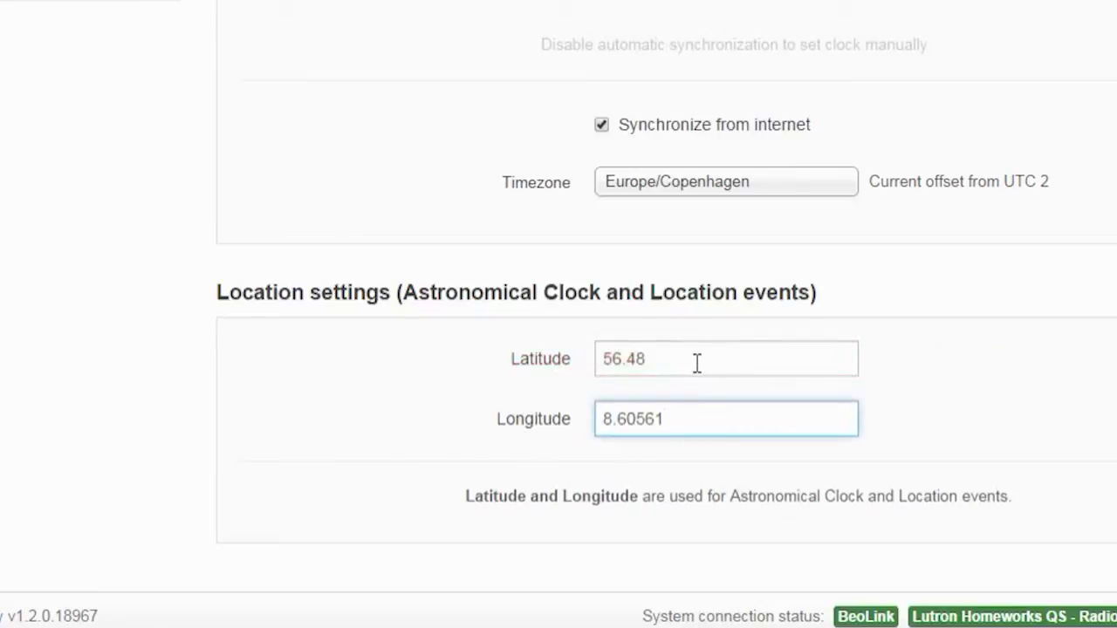
{"action": "left_click", "coordinate": [696, 362]}
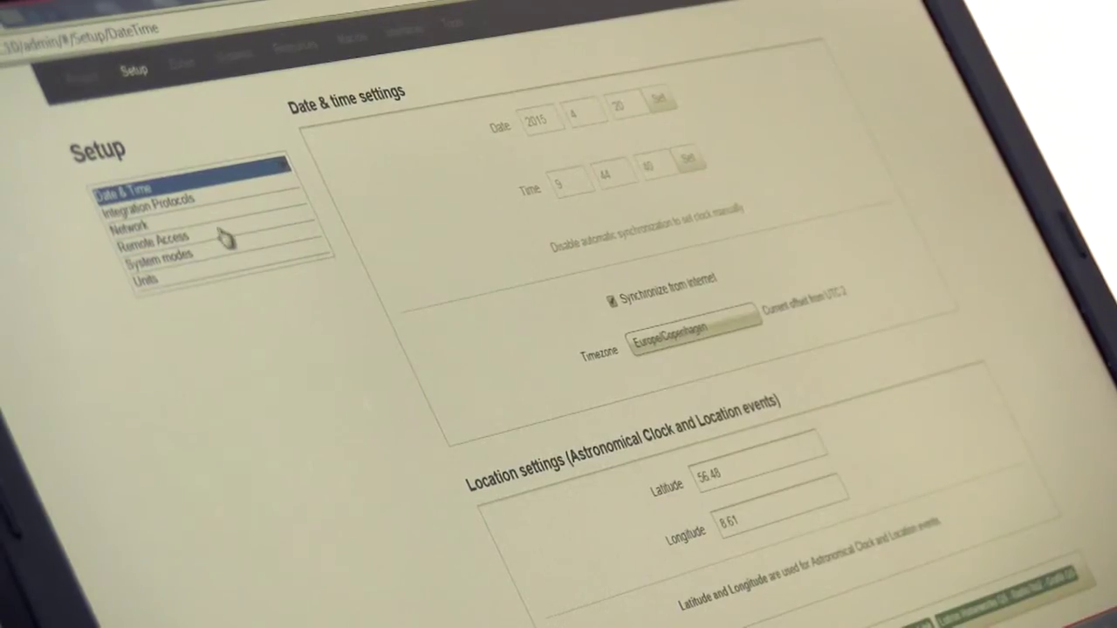
Step: Show the Network settings: hostname blgw, DHCP off, static address 192.168.1.10, gateway 192.168.1.1
{"action": "left_click", "coordinate": [144, 229]}
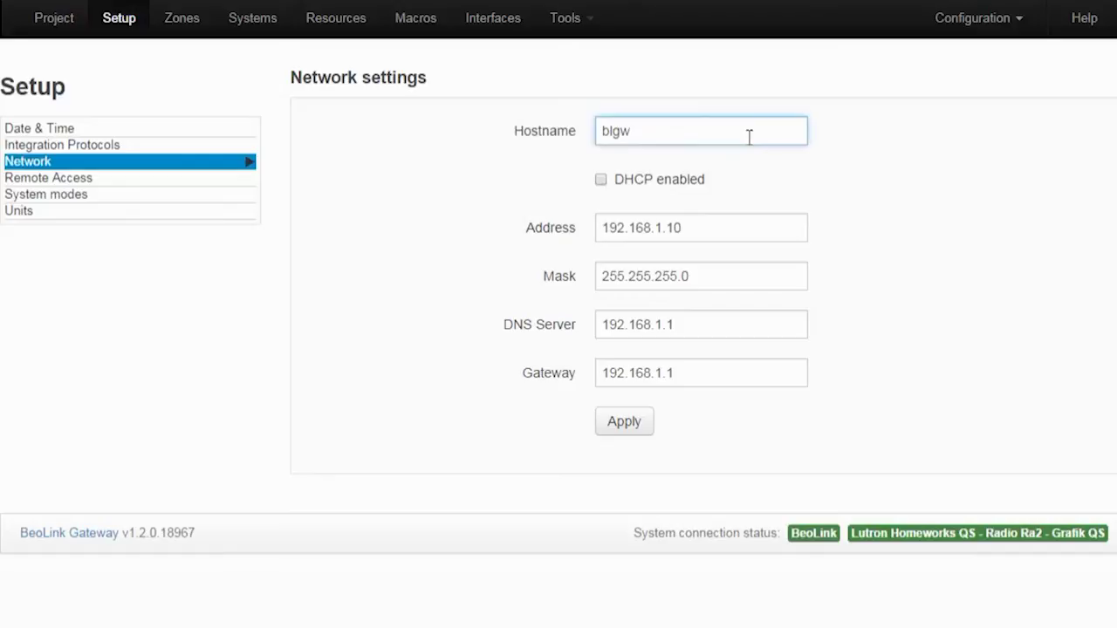
Step: Pass through Remote Access, then enable Home Integration Protocol over ethernet on TCP port 9090
{"action": "left_click", "coordinate": [69, 182]}
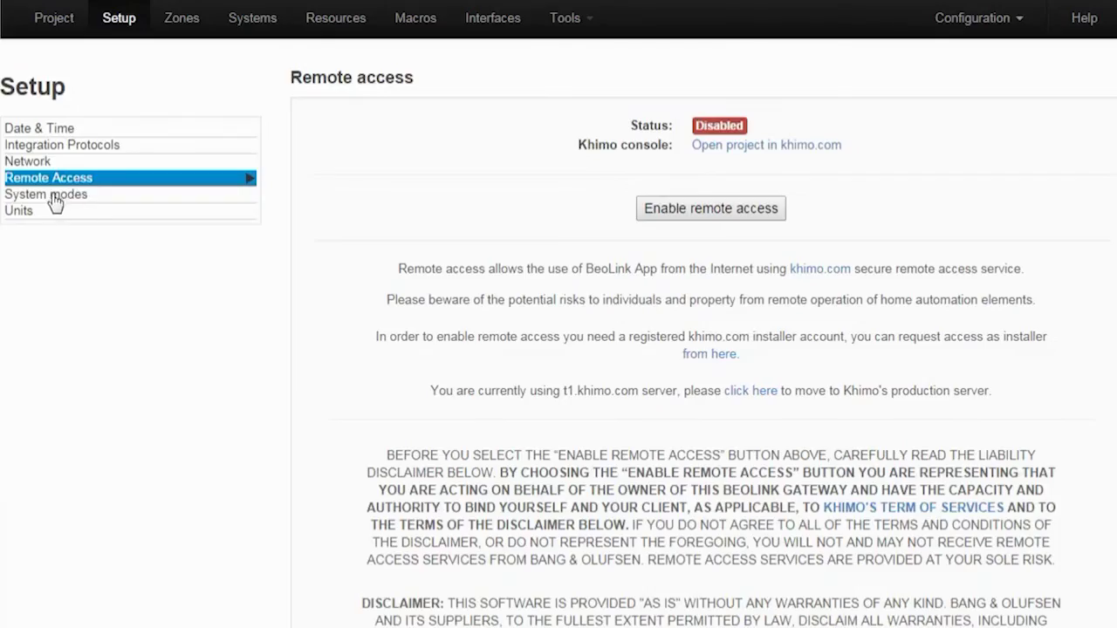
{"action": "left_click", "coordinate": [44, 146]}
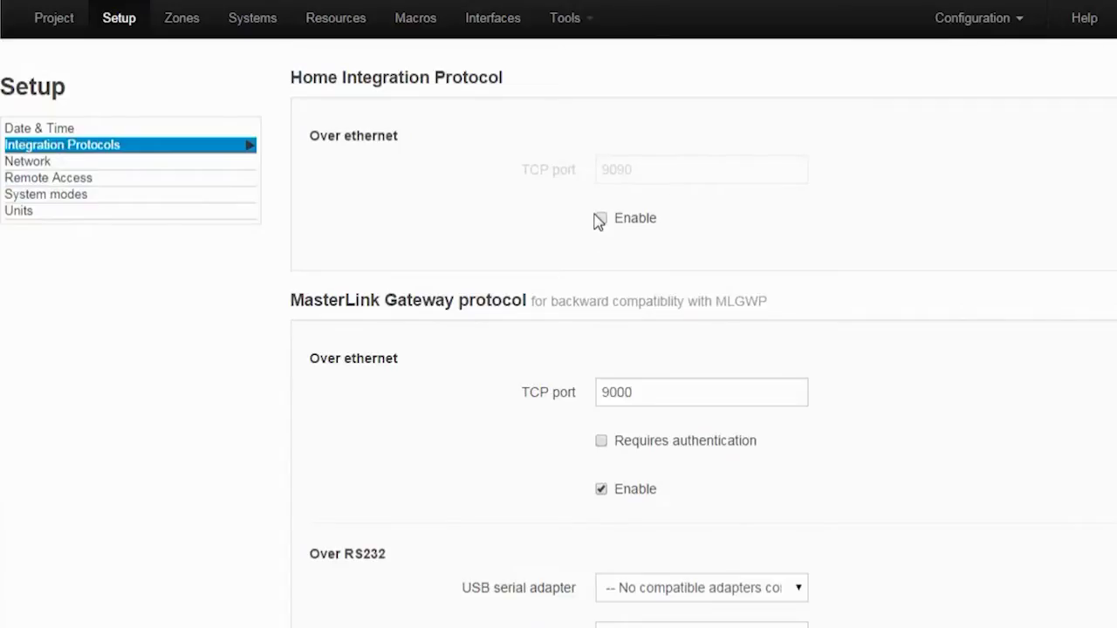
{"action": "left_click", "coordinate": [600, 218]}
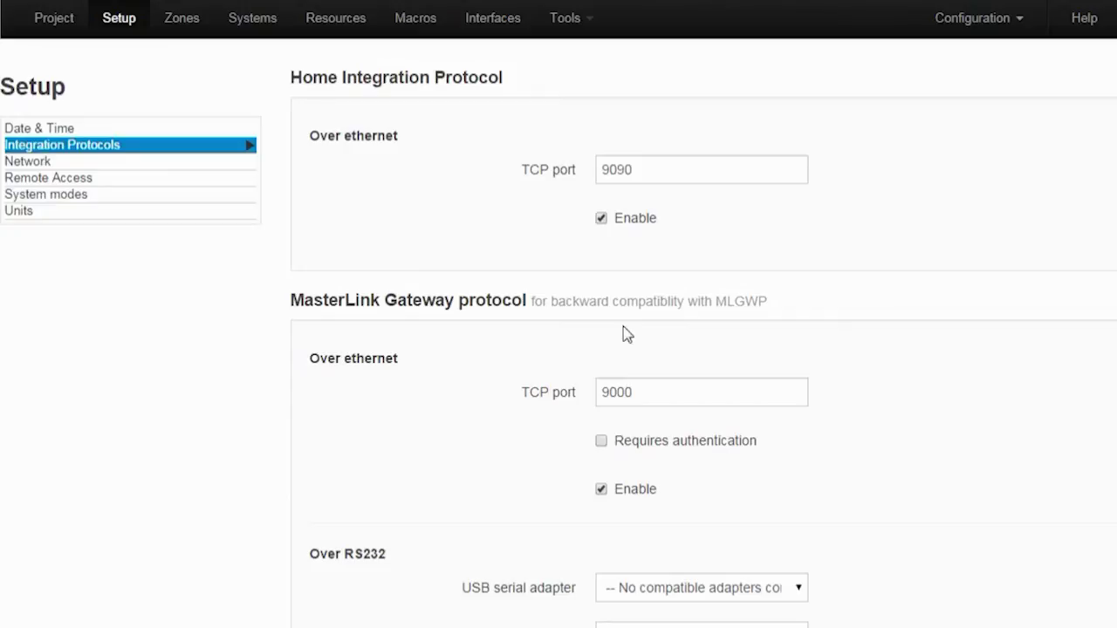
Step: Check the USB serial adapter list twice, confirming no adapters are available
{"action": "left_click", "coordinate": [738, 588]}
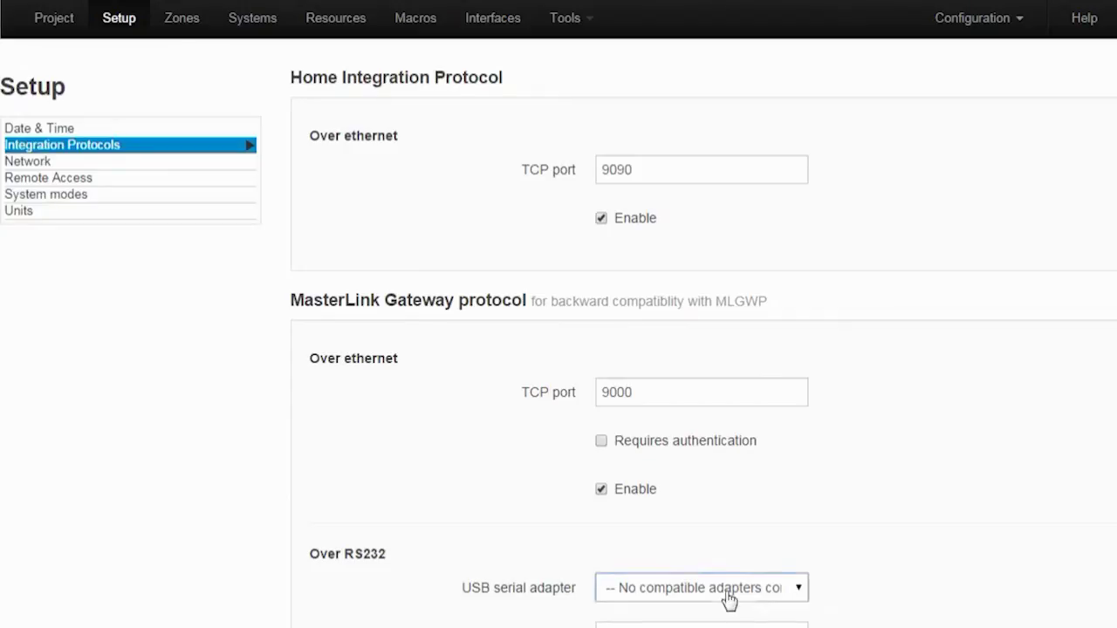
{"action": "left_click", "coordinate": [730, 604]}
{"action": "left_click", "coordinate": [702, 596]}
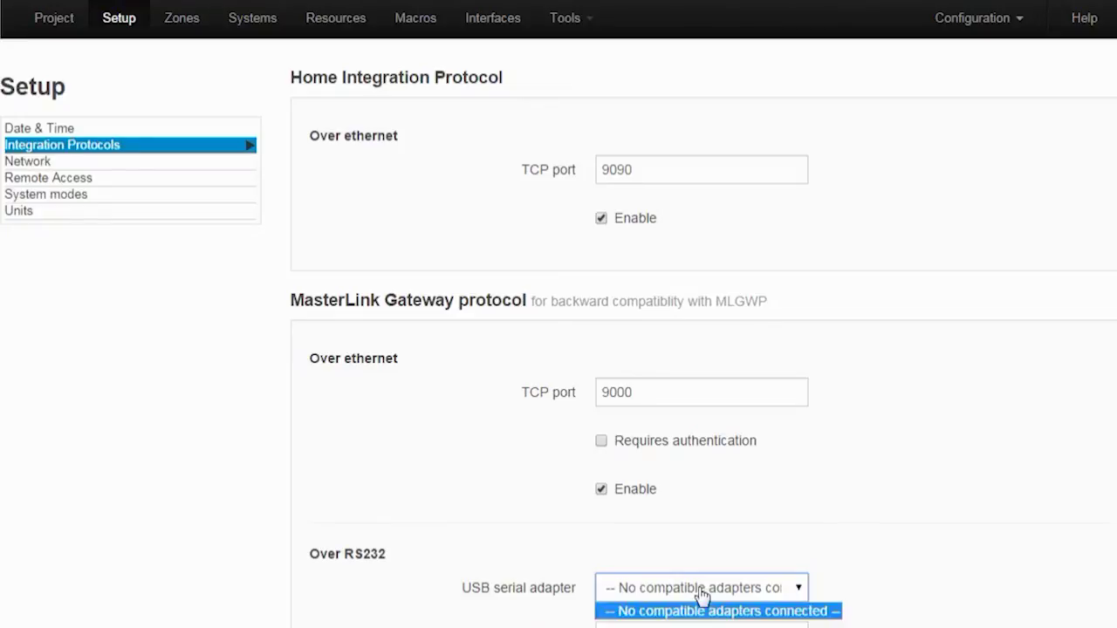
{"action": "left_click", "coordinate": [790, 589]}
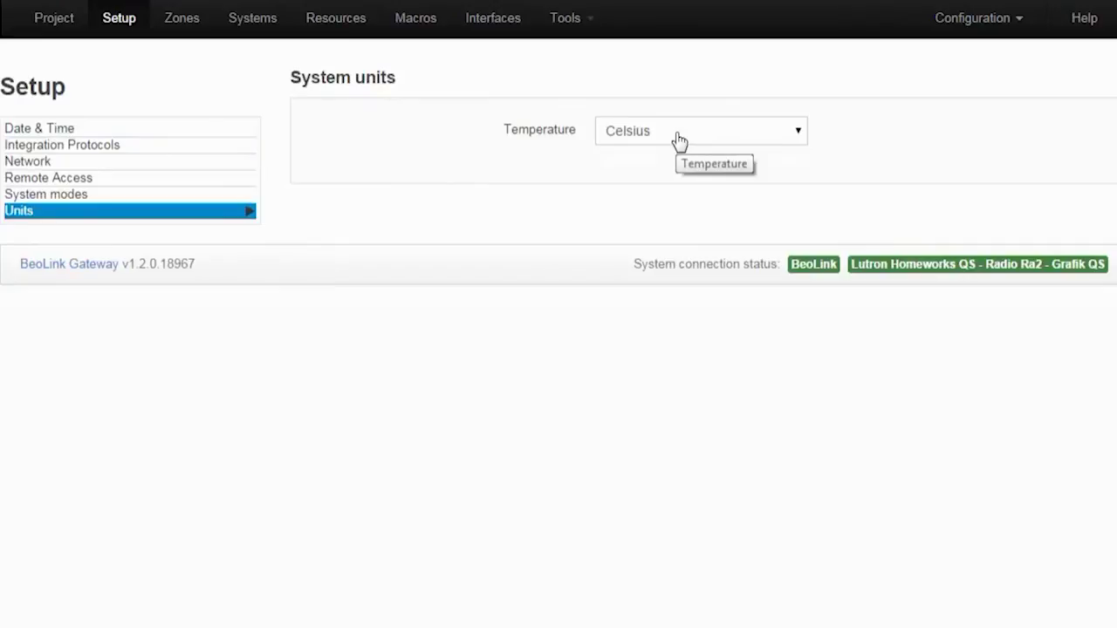
Step: Keep the Temperature unit set to Celsius
{"action": "left_click", "coordinate": [679, 142]}
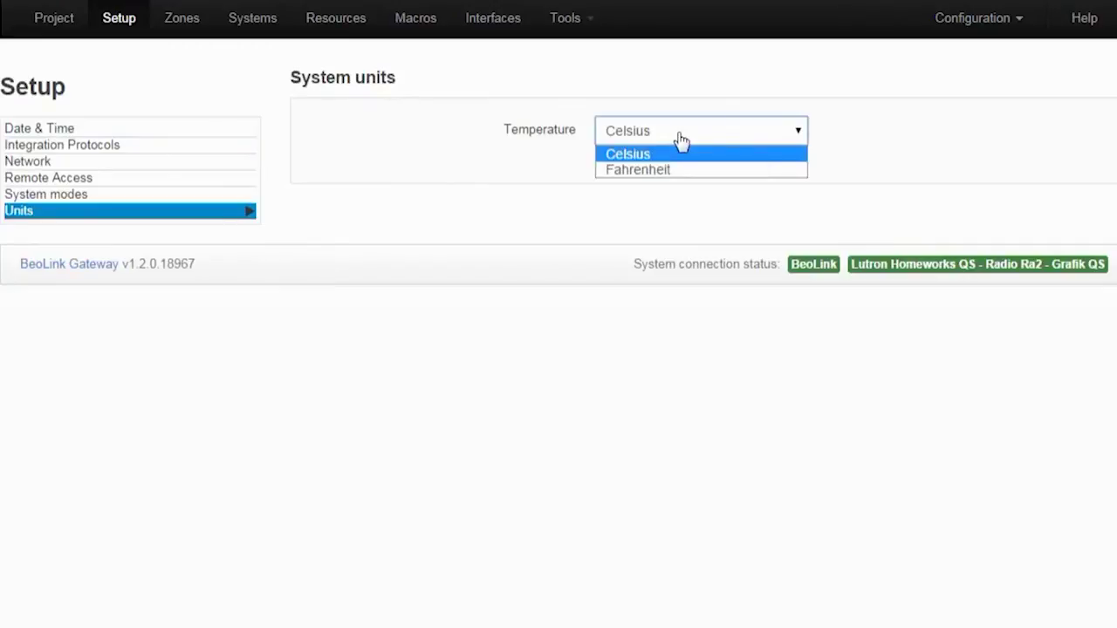
{"action": "left_click", "coordinate": [681, 142]}
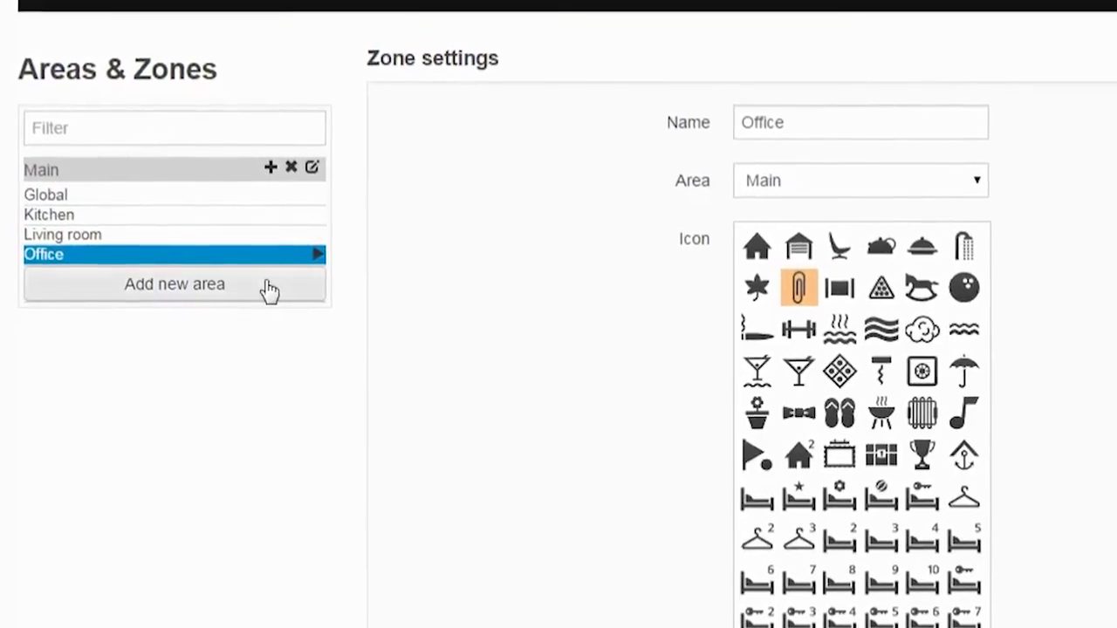
Step: Review the Kitchen, Living room and Office zones' settings in the Main area
{"action": "left_click", "coordinate": [178, 211]}
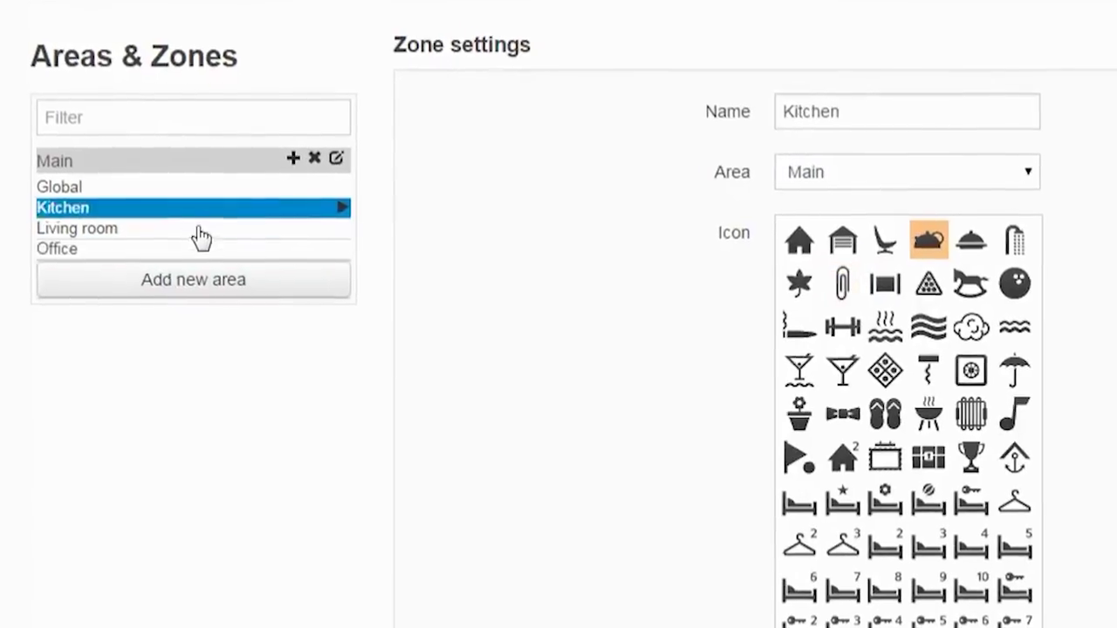
{"action": "left_click", "coordinate": [209, 229]}
{"action": "left_click", "coordinate": [182, 246]}
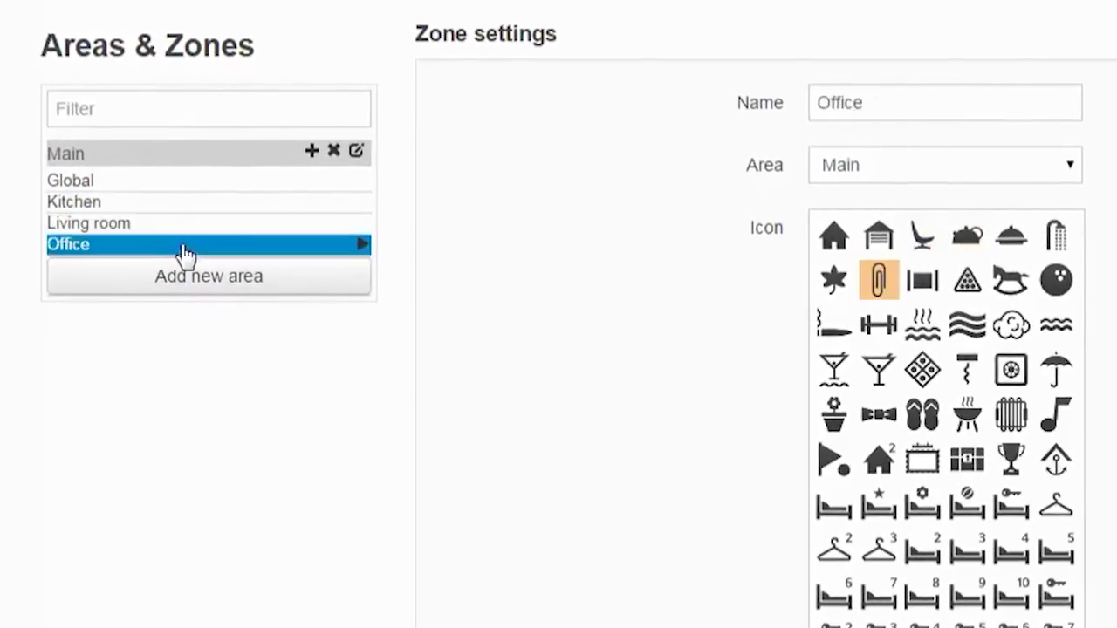
{"action": "left_click", "coordinate": [179, 225]}
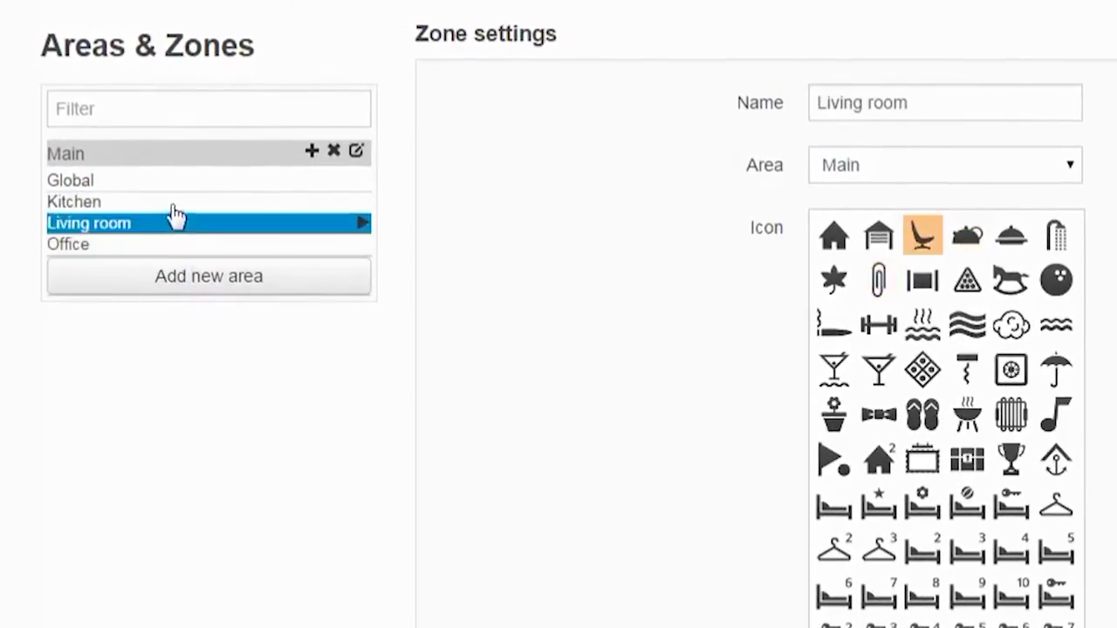
Step: Add a new zone under Main named 'Master Bedroom' with the Suite bed icon
{"action": "left_click", "coordinate": [313, 153]}
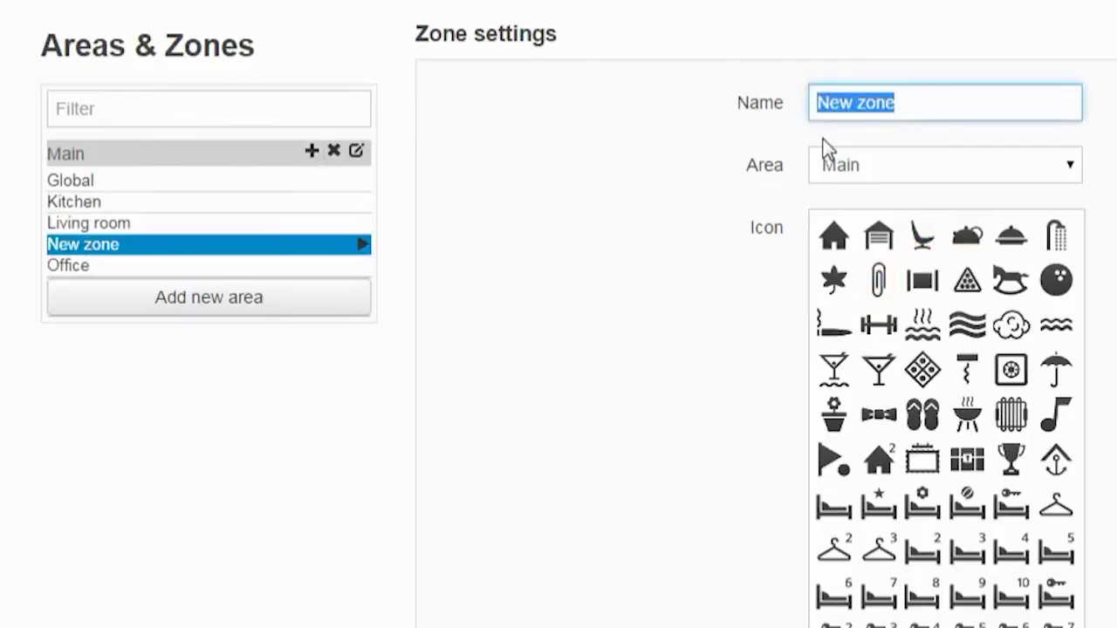
{"action": "type", "text": "Master "}
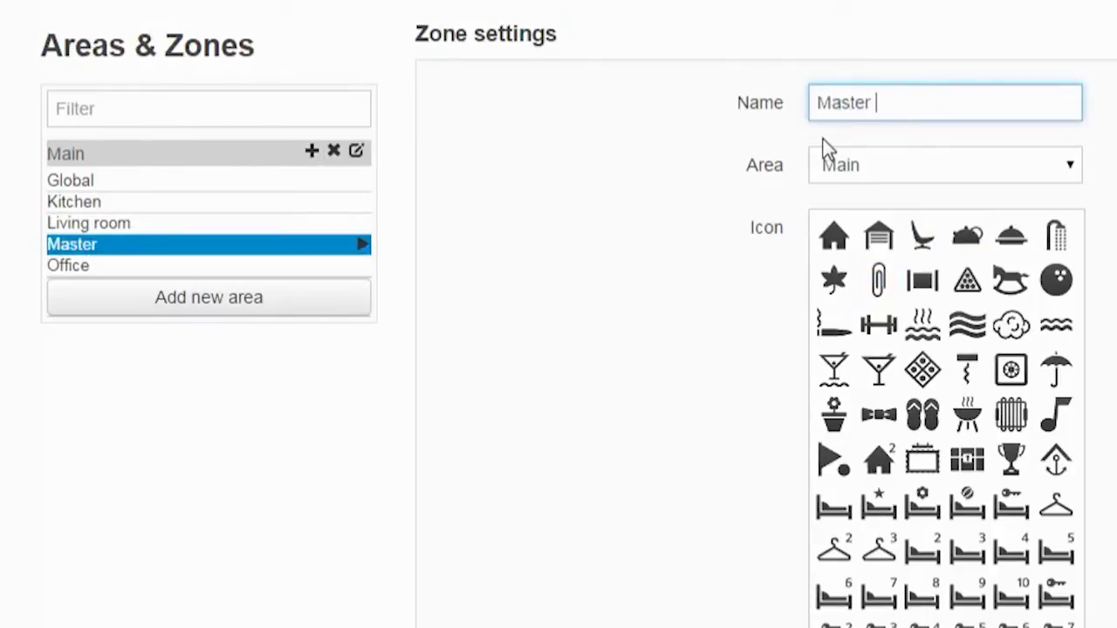
{"action": "type", "text": "Bedroom"}
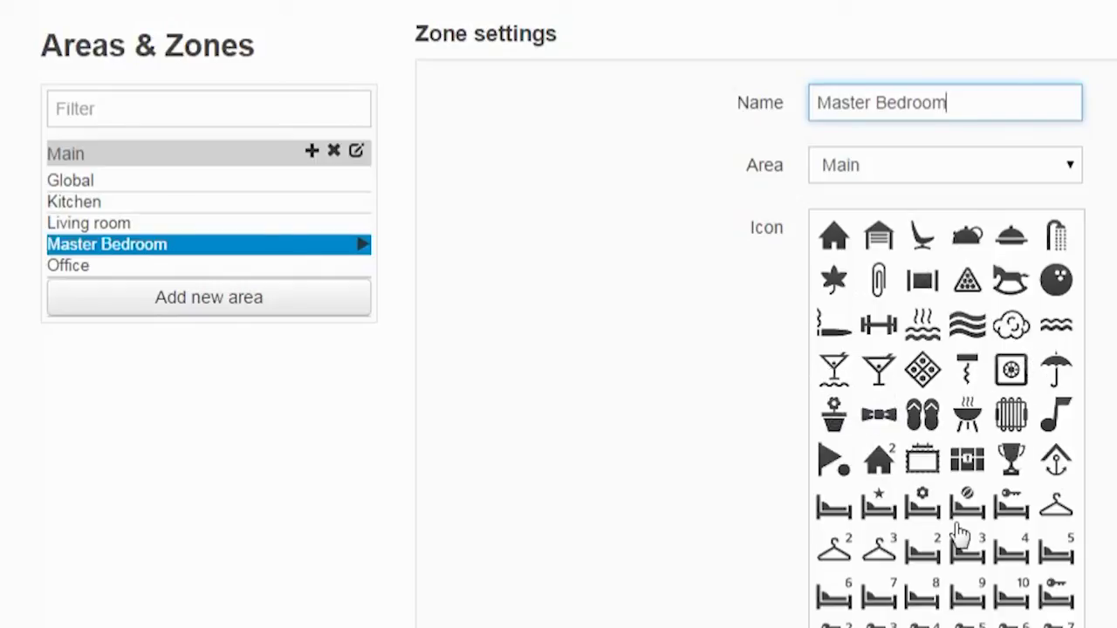
{"action": "left_click", "coordinate": [834, 510]}
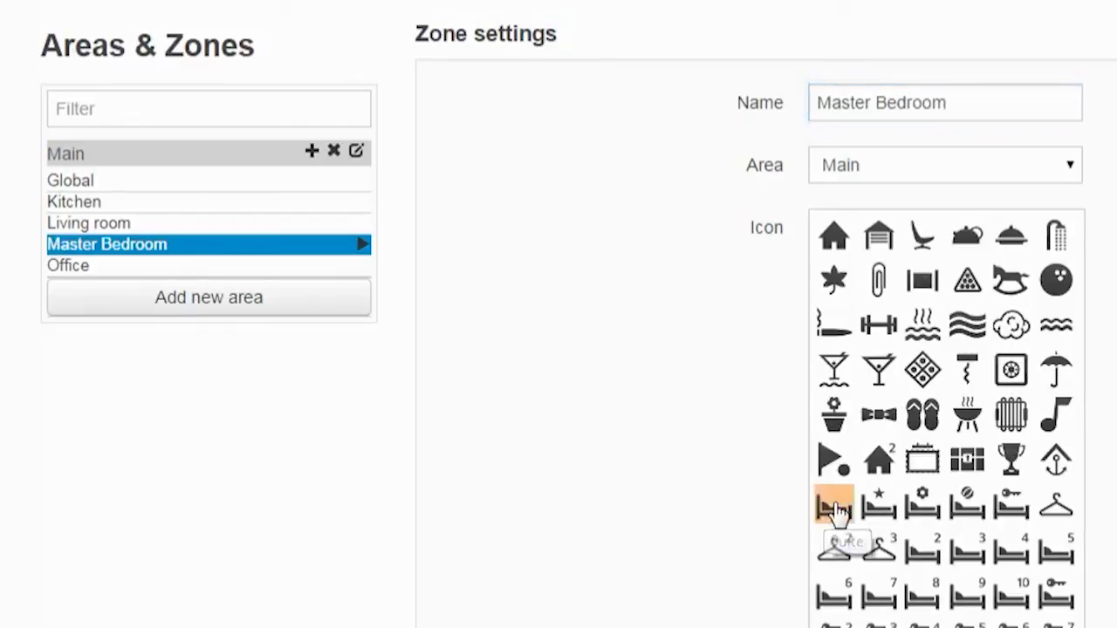